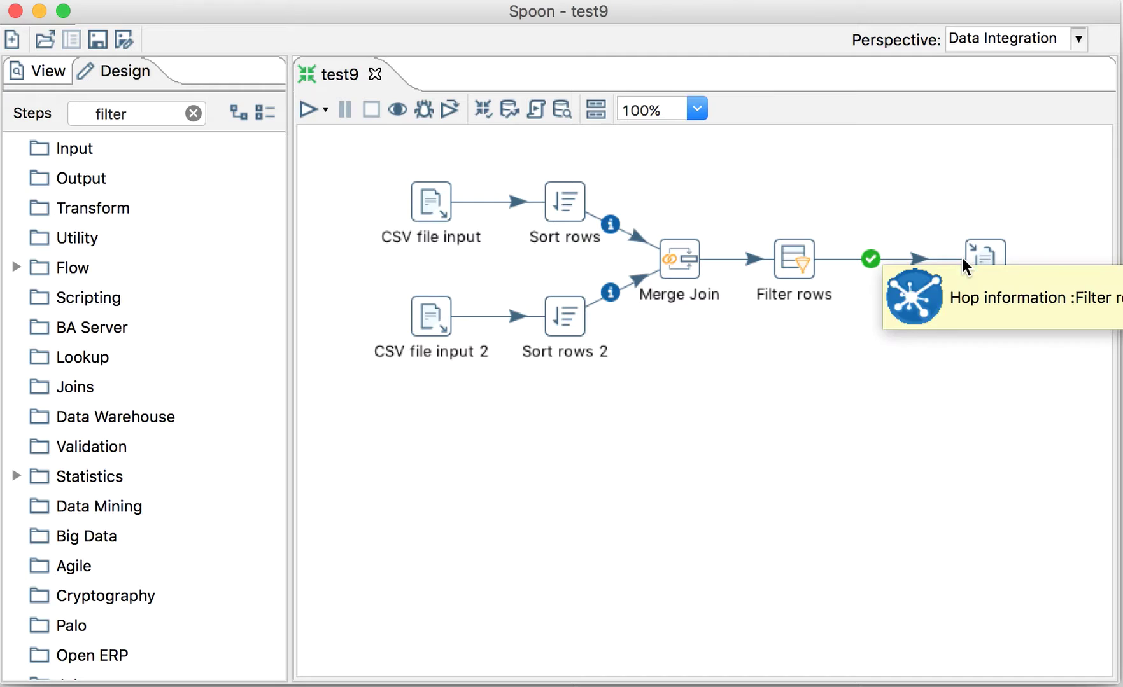
# Search 'formula' and drop Formula onto the Filter rows → Text file output hop, spacing the steps evenly.
pyautogui.click(193, 114)
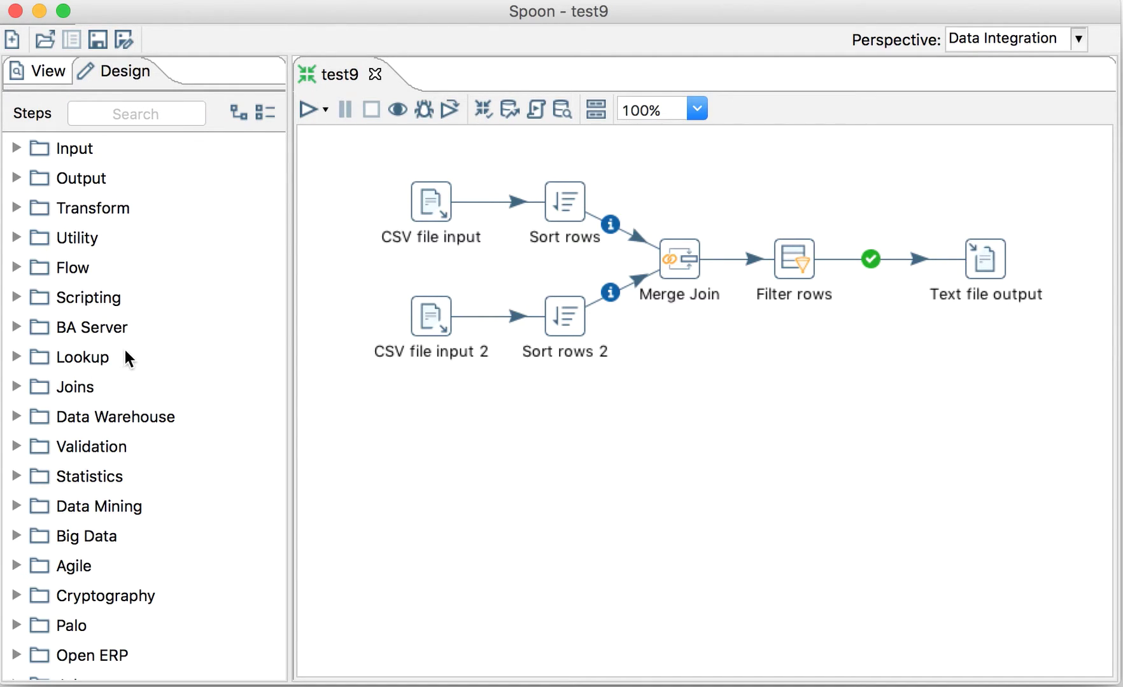
pyautogui.click(109, 106)
pyautogui.write('fo')
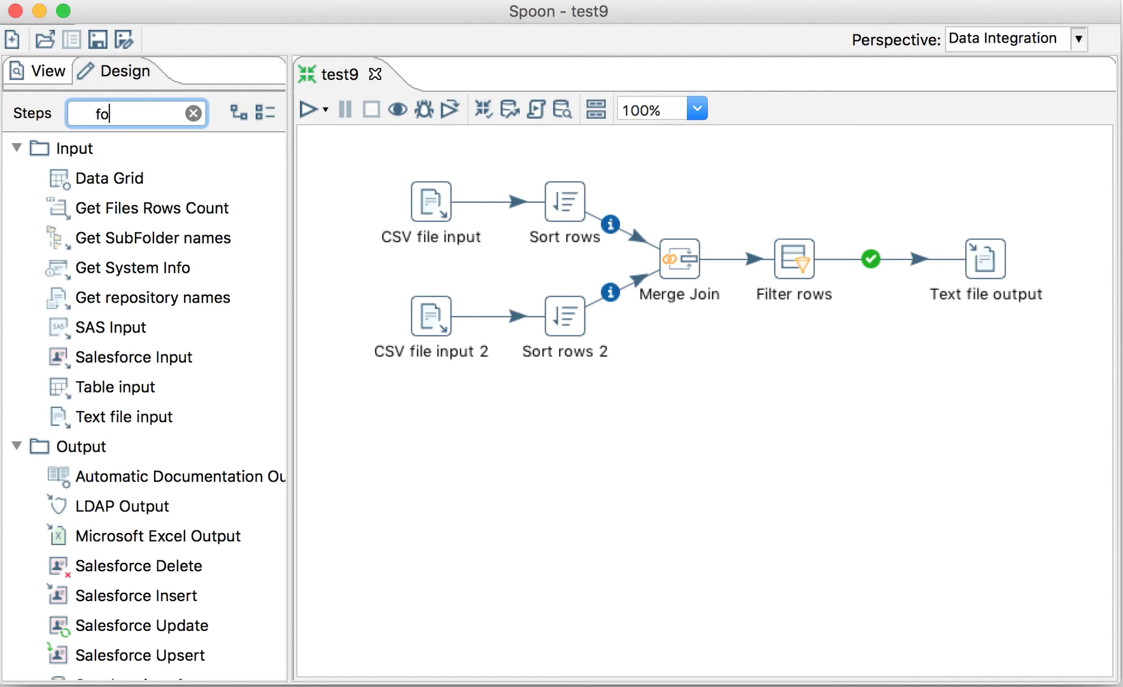
pyautogui.write('rmu')
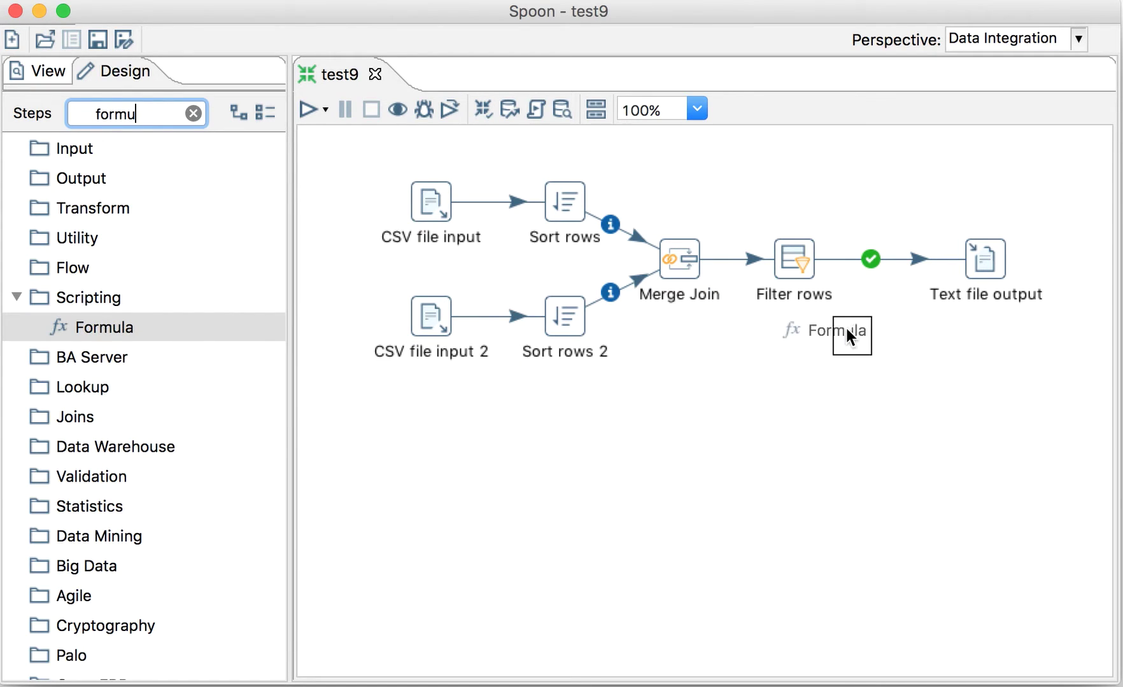
pyautogui.moveTo(103, 330)
pyautogui.mouseDown()
pyautogui.moveTo(872, 344)
pyautogui.moveTo(873, 276)
pyautogui.mouseUp()
pyautogui.click(700, 376)
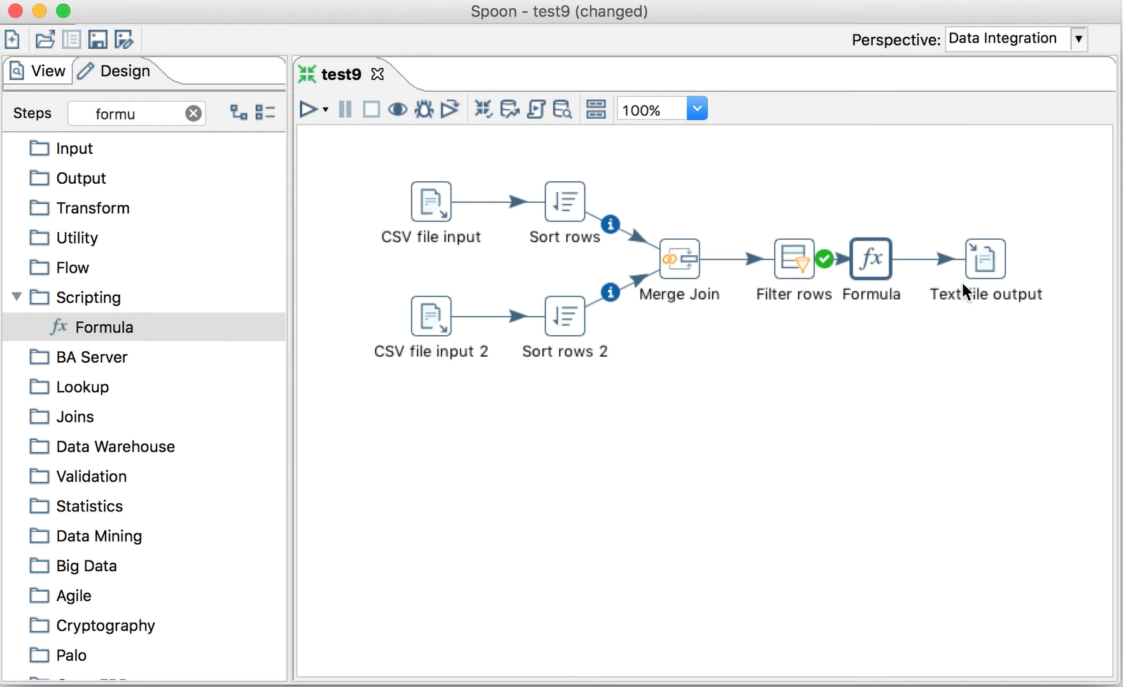
pyautogui.moveTo(991, 261); pyautogui.dragTo(1044, 262)
pyautogui.moveTo(887, 267); pyautogui.dragTo(919, 268)
# Define a new Formula field named year computed as 2016 - [age].
pyautogui.doubleClick(921, 268)
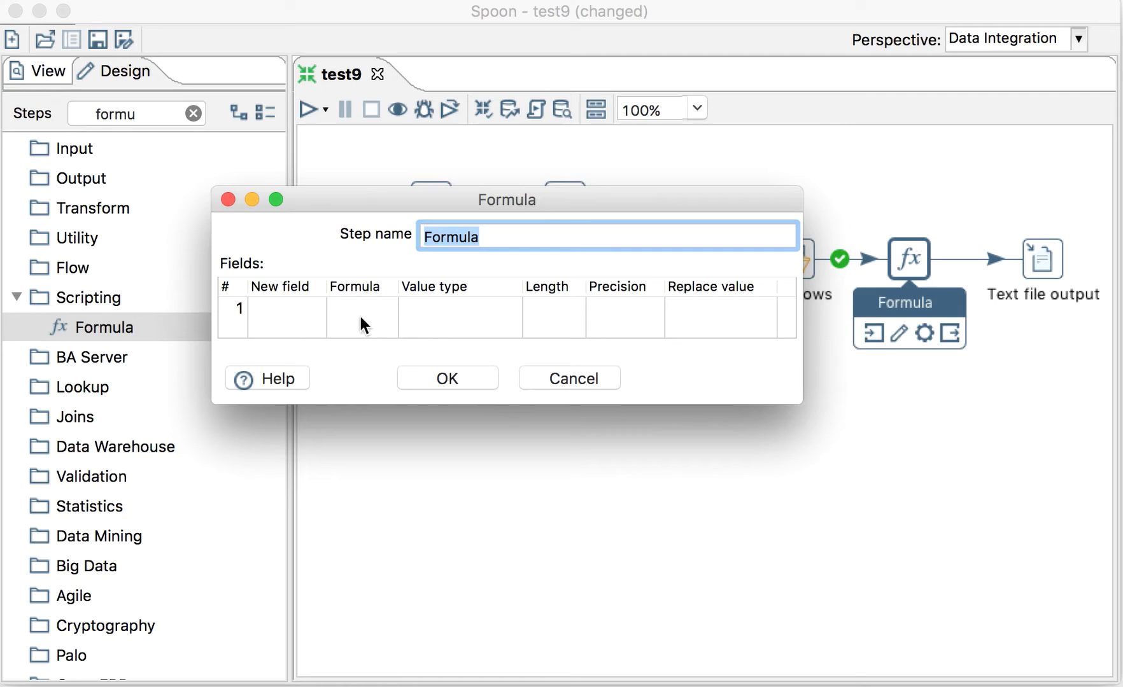
pyautogui.click(291, 308)
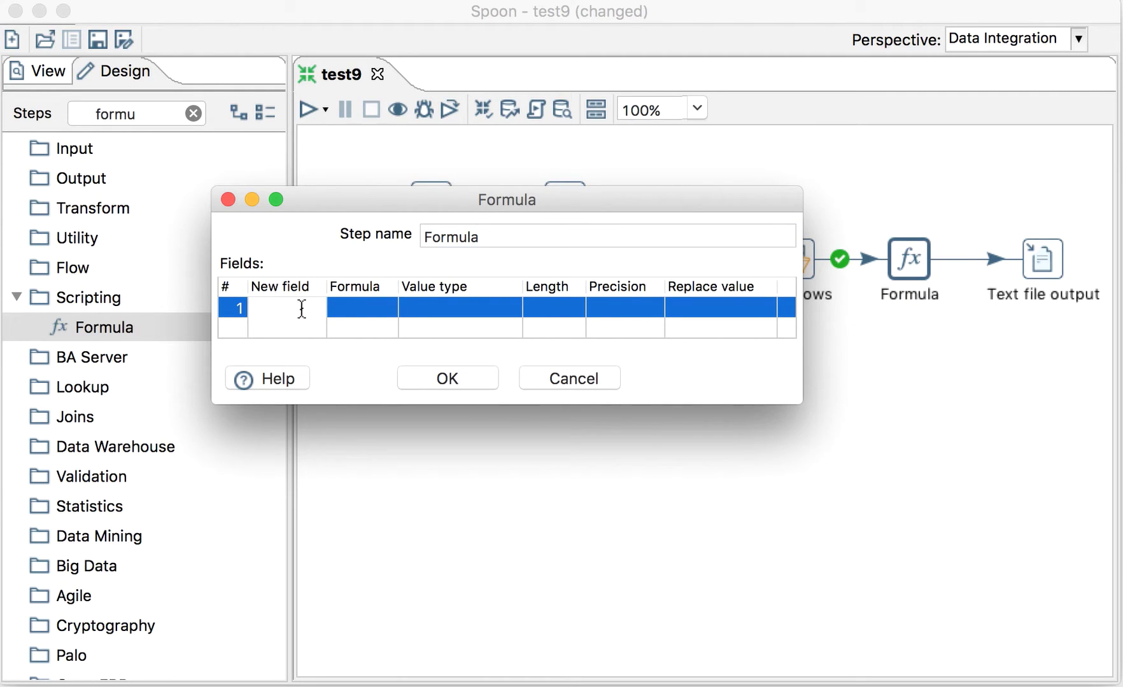
pyautogui.write('year')
pyautogui.click(350, 312)
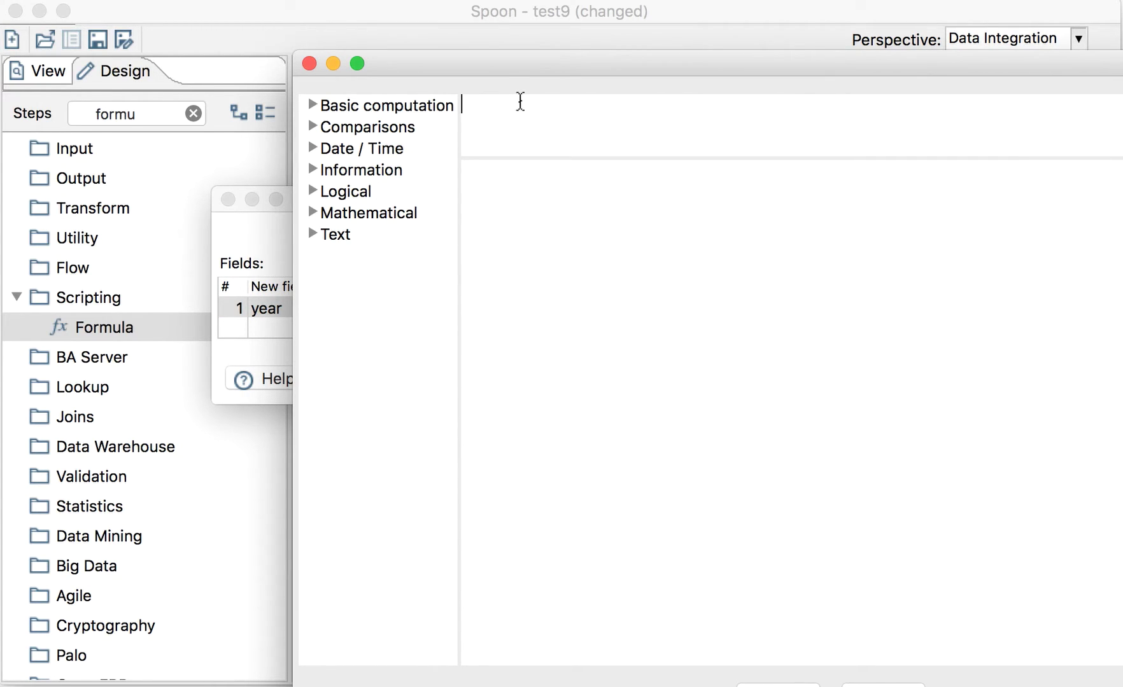
pyautogui.write('2016')
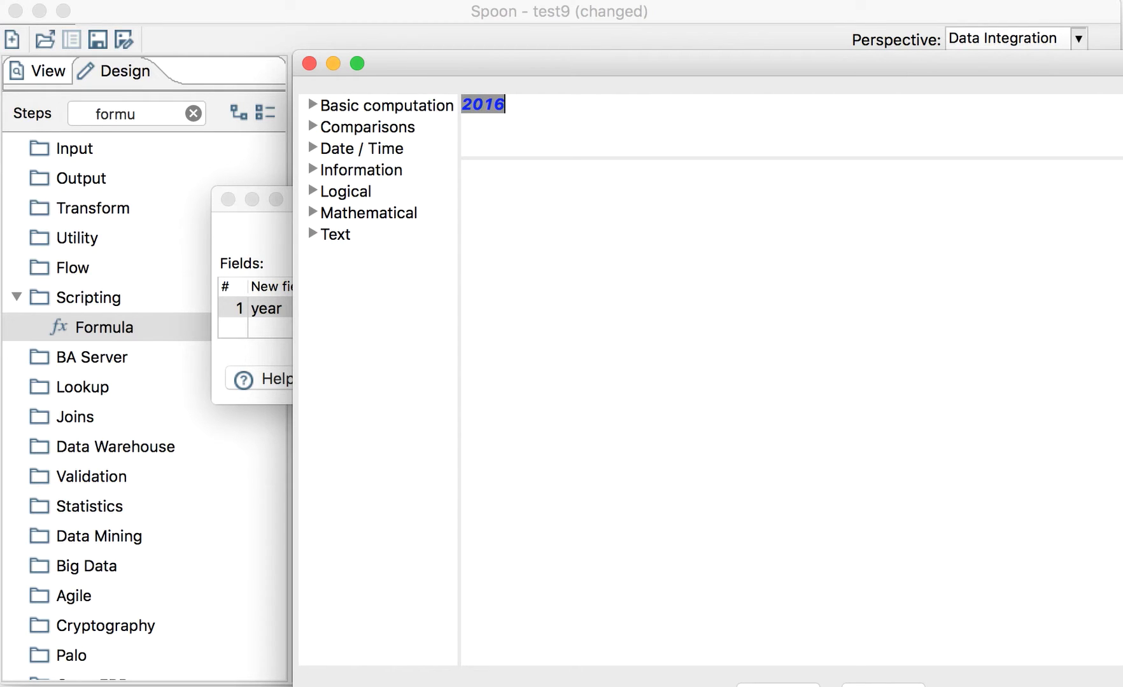
pyautogui.write(' -')
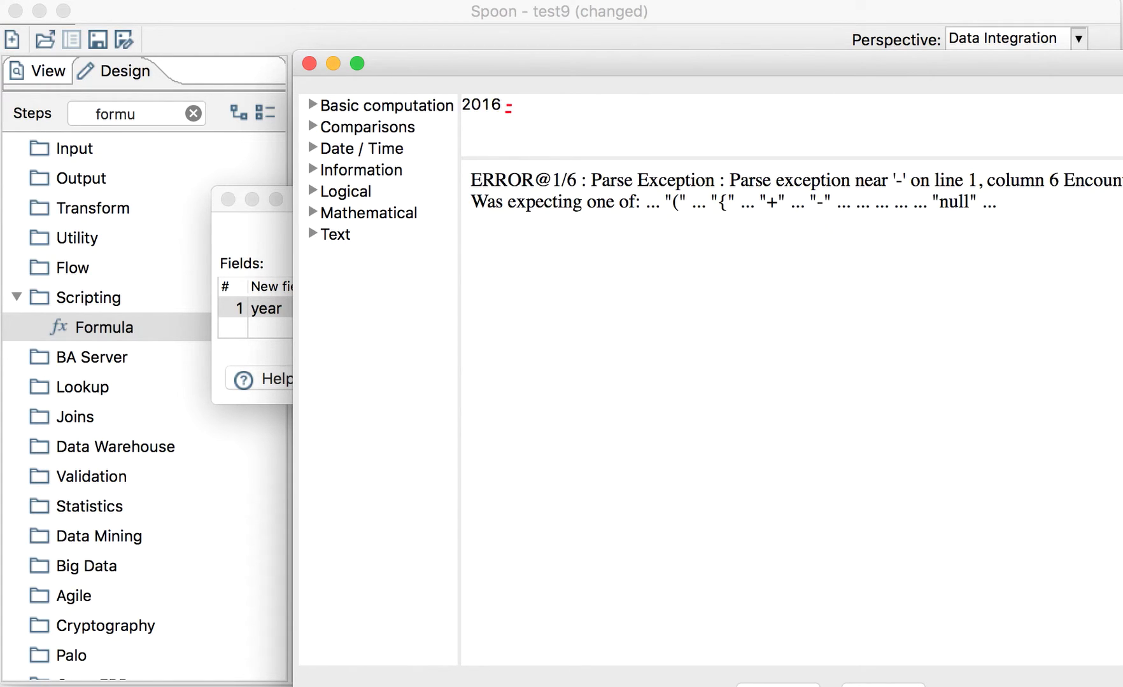
pyautogui.write(' [')
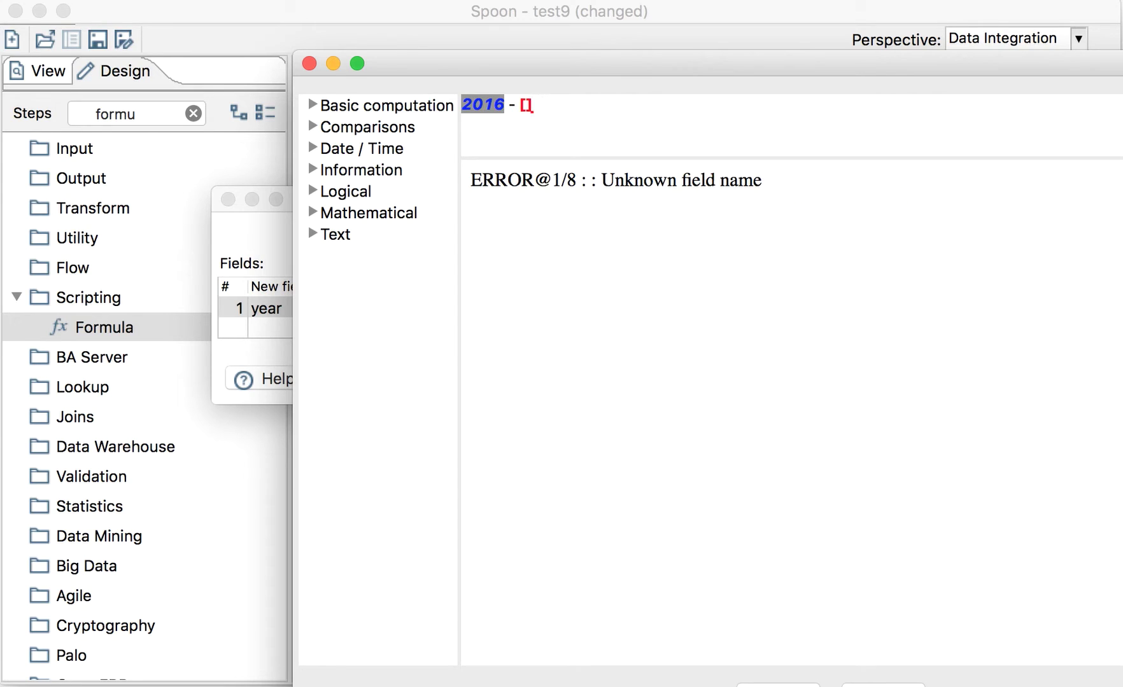
pyautogui.write('age')
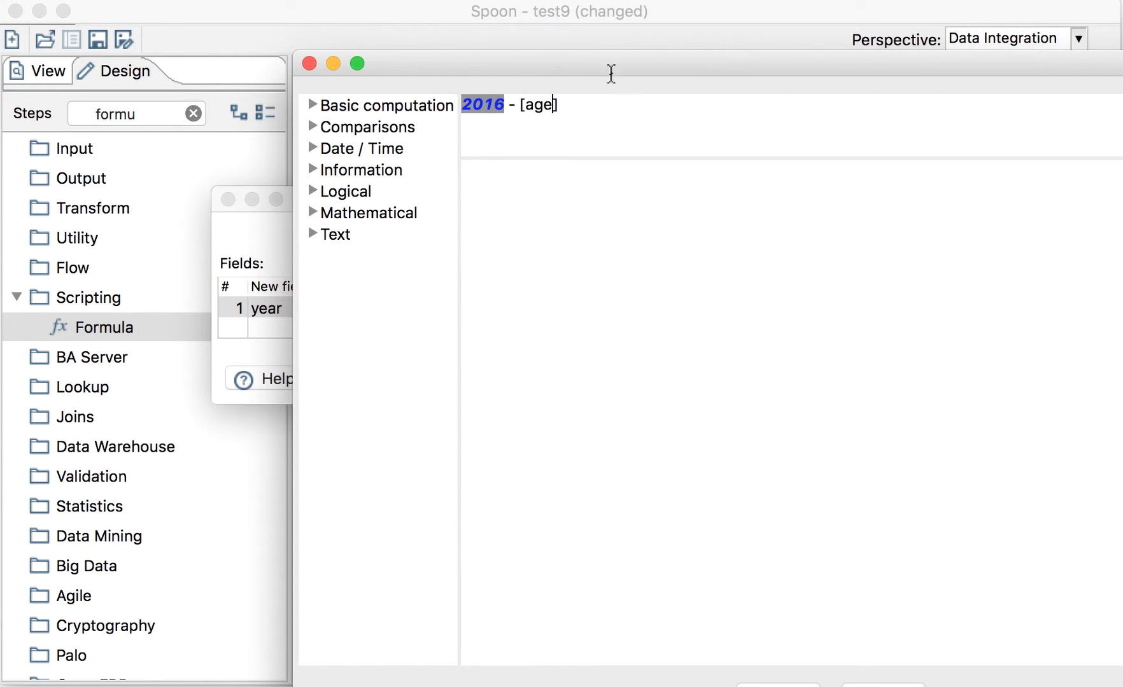
pyautogui.write('d')
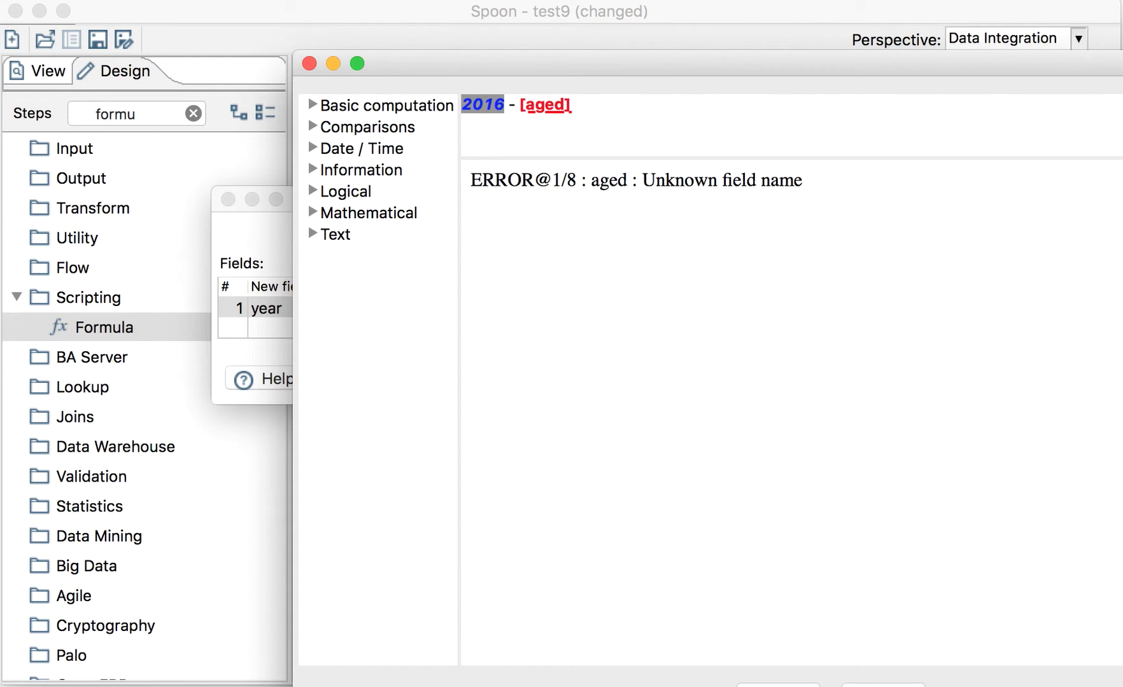
pyautogui.press('BackSpace')
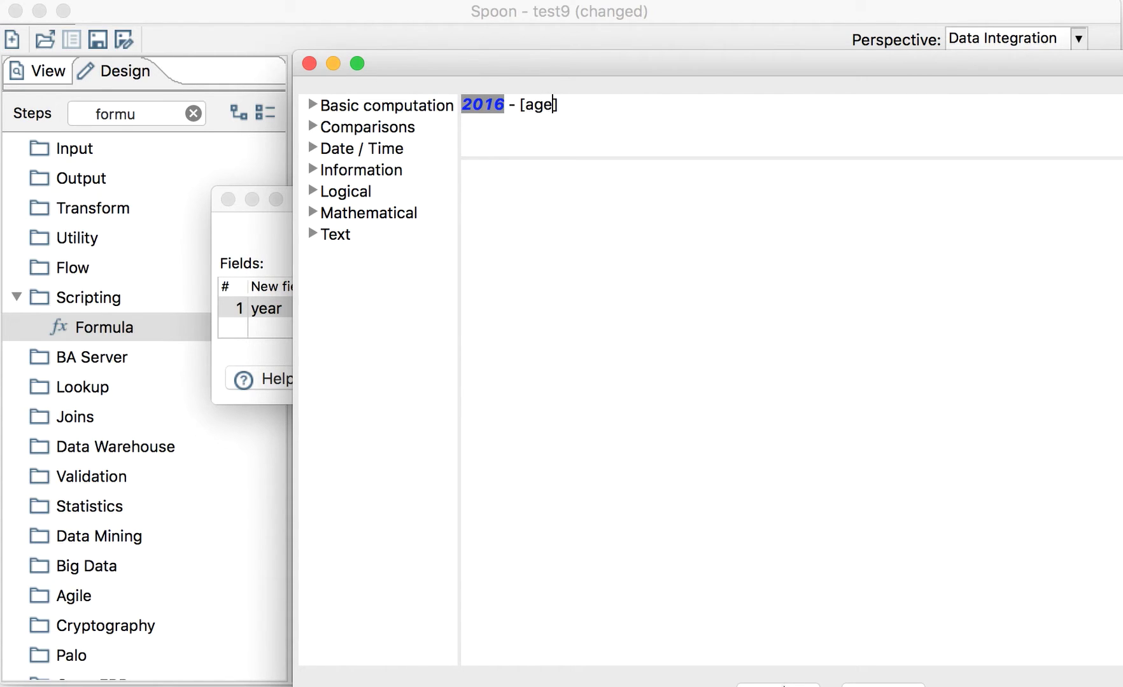
pyautogui.click(778, 685)
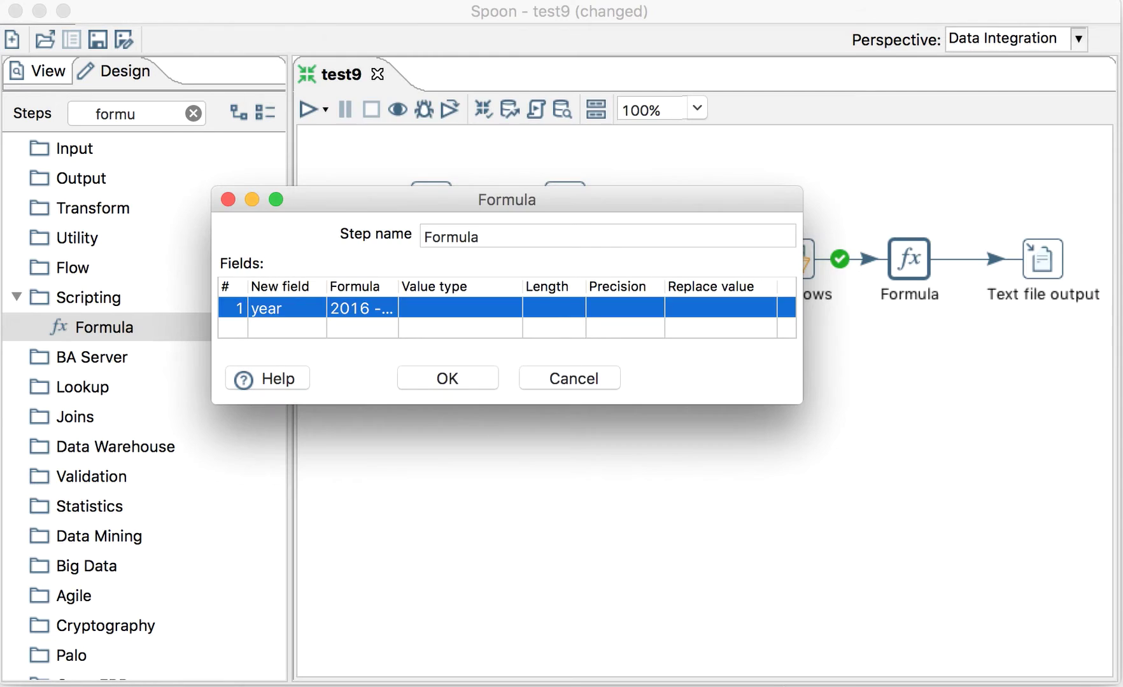
# Set the year field's type to Integer and confirm the Formula settings.
pyautogui.click(457, 301)
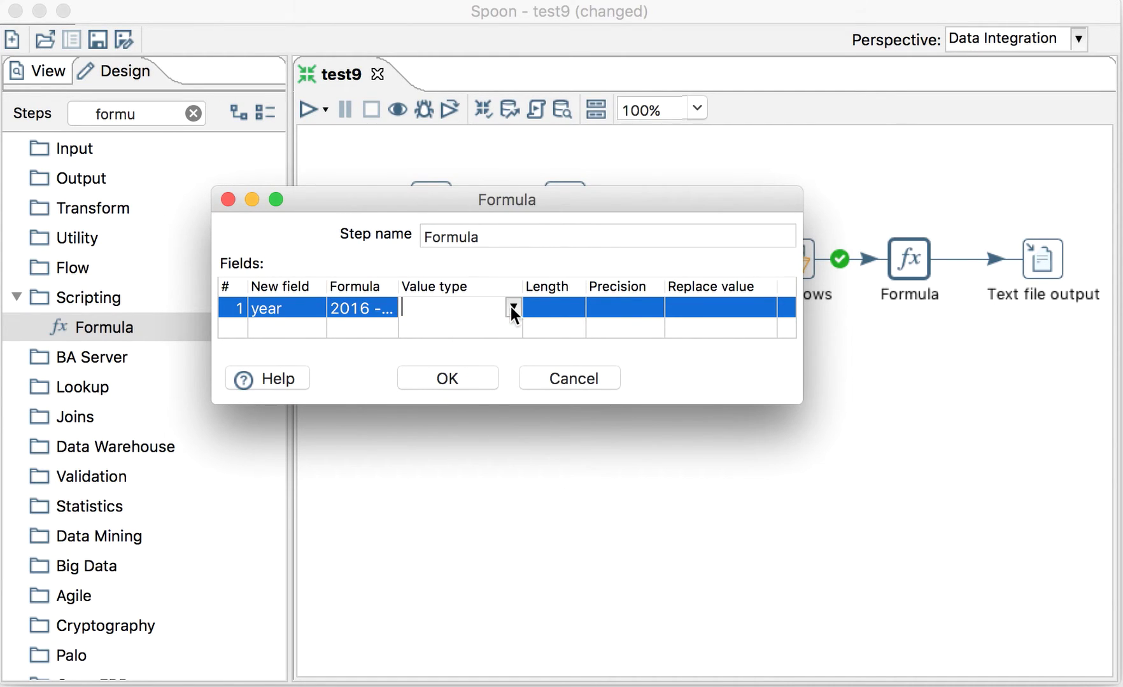
pyautogui.click(514, 309)
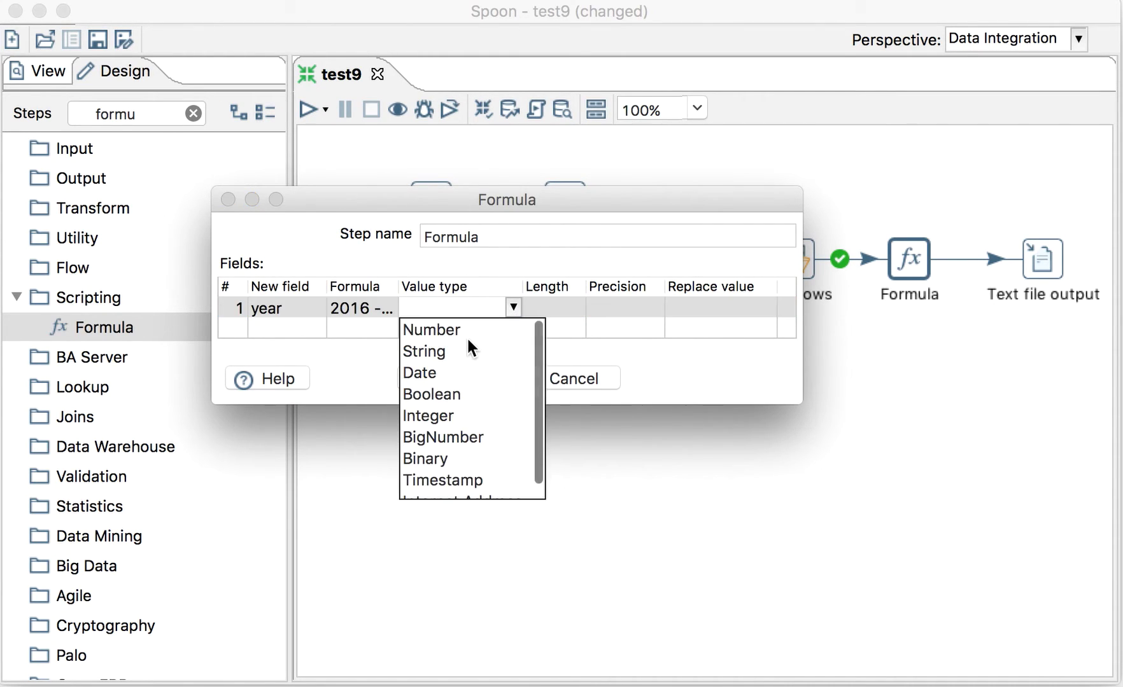
pyautogui.click(442, 415)
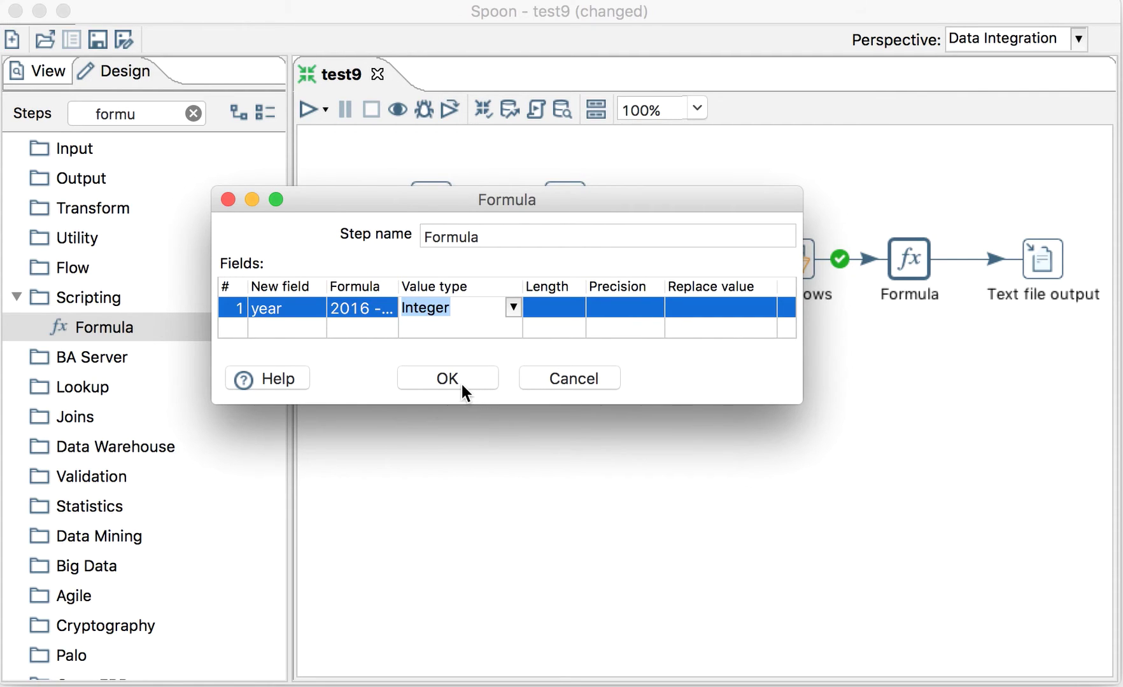
pyautogui.click(461, 385)
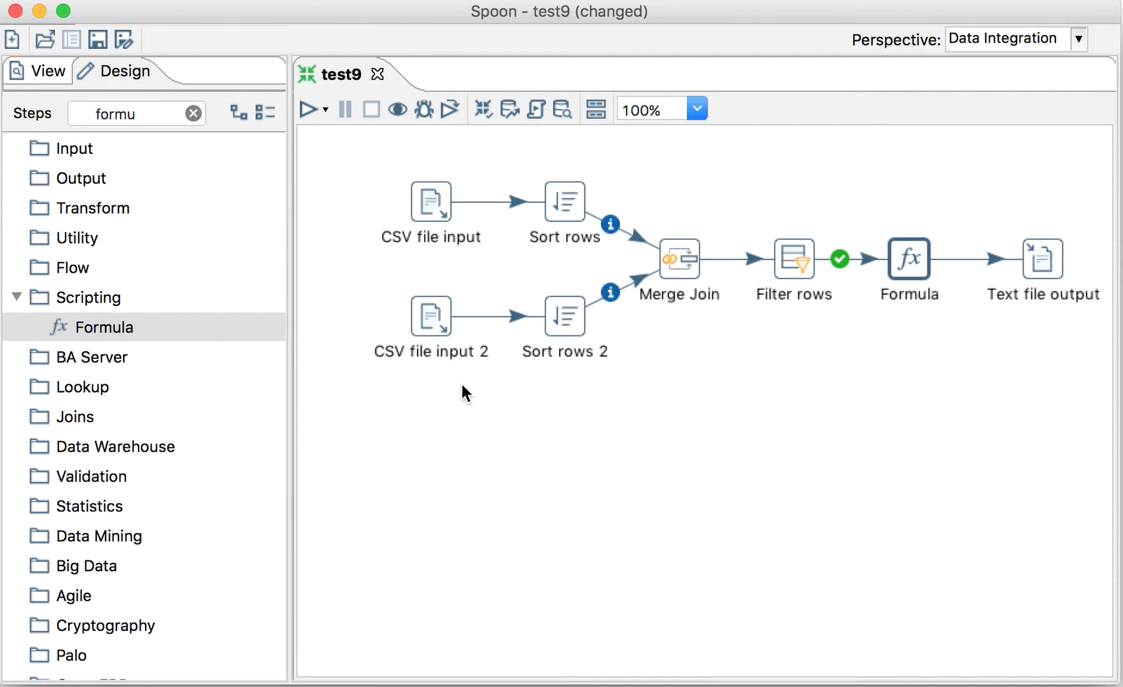
# Run the transformation with current options, saving it when prompted.
pyautogui.click(312, 108)
pyautogui.press('Return')
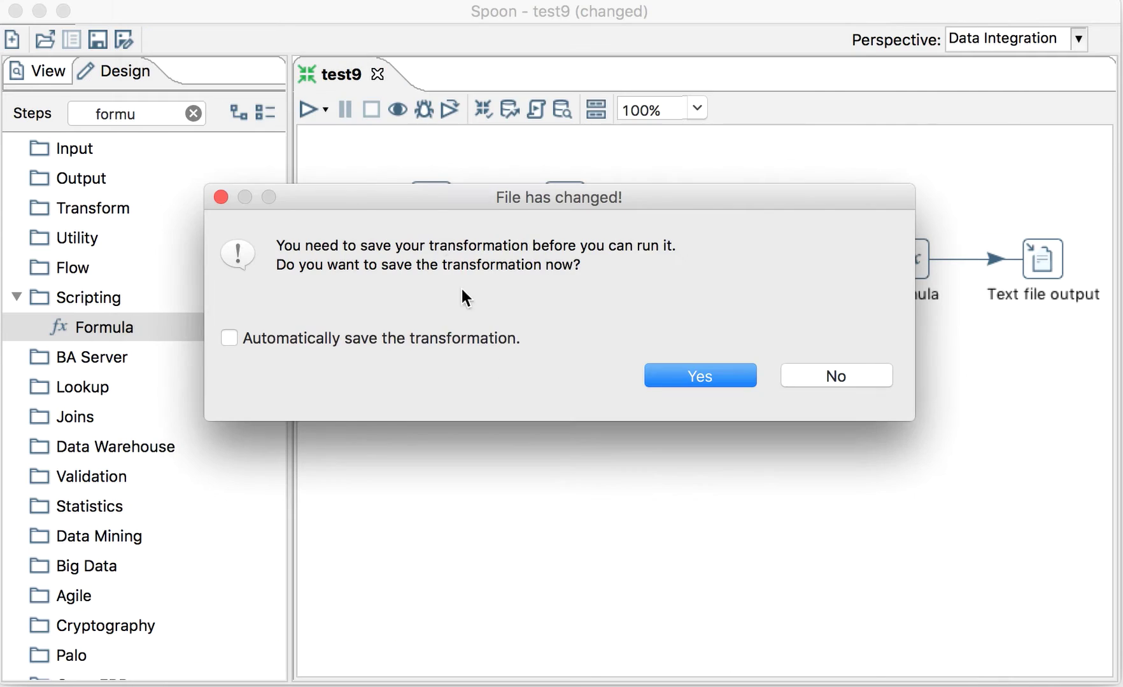
pyautogui.click(680, 386)
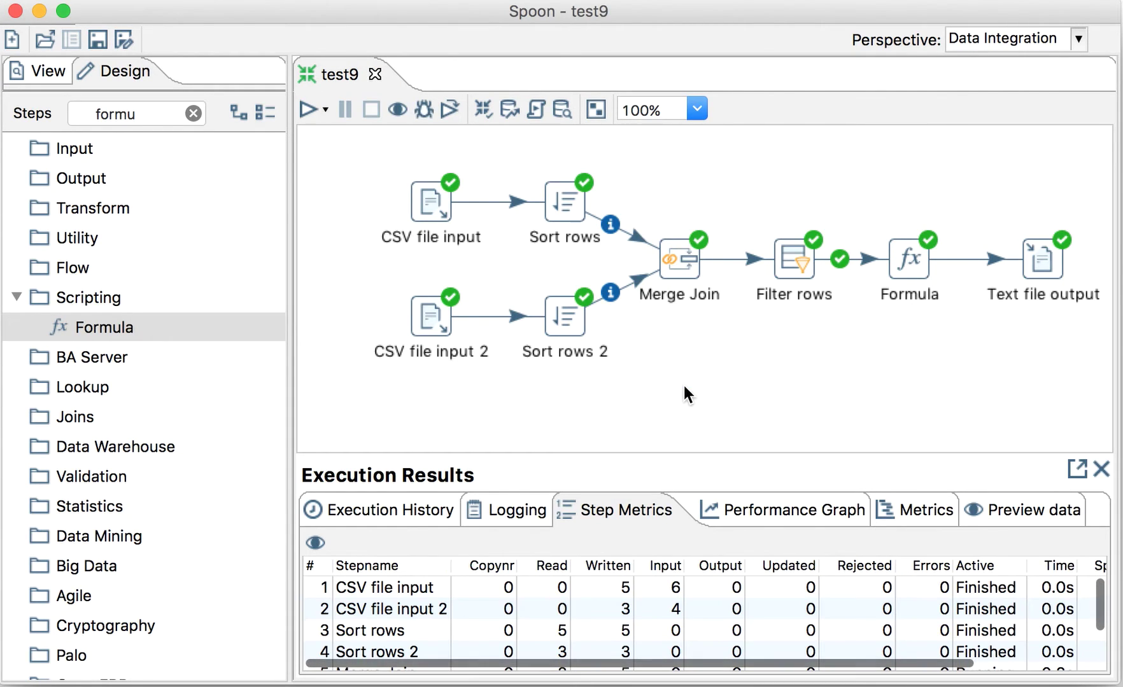
# Check out9.txt in Sublime Text, close its tab, and return to Spoon.
pyautogui.press('super+Tab')
pyautogui.press('super+Tab')
pyautogui.press('super+Tab')
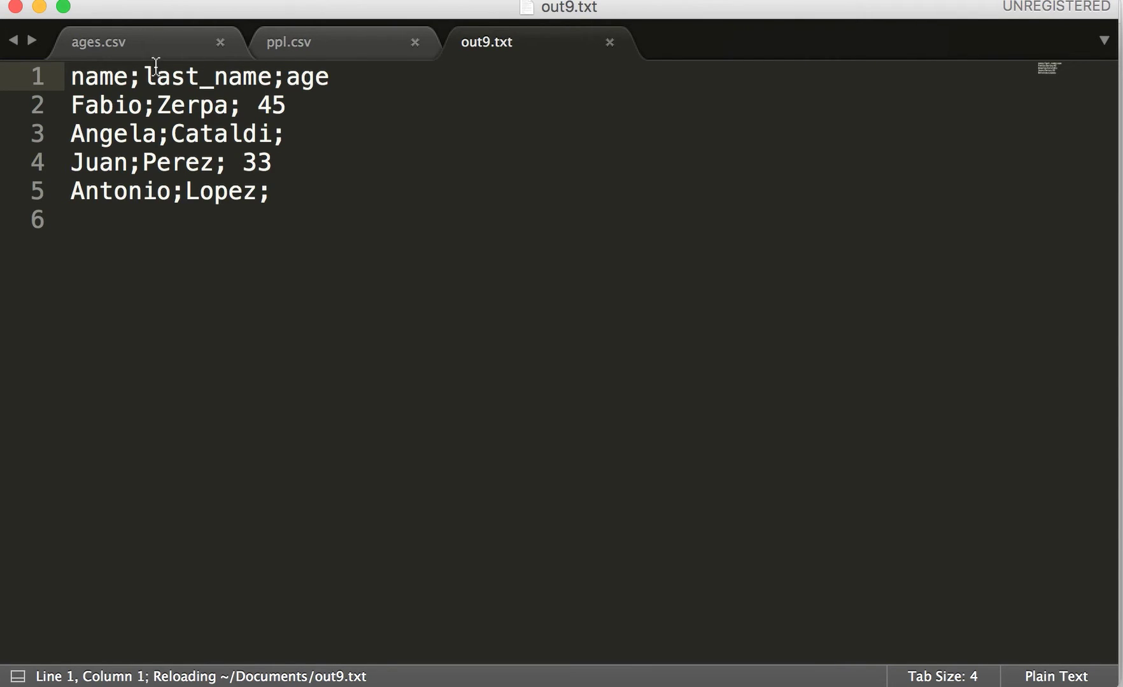
pyautogui.click(609, 43)
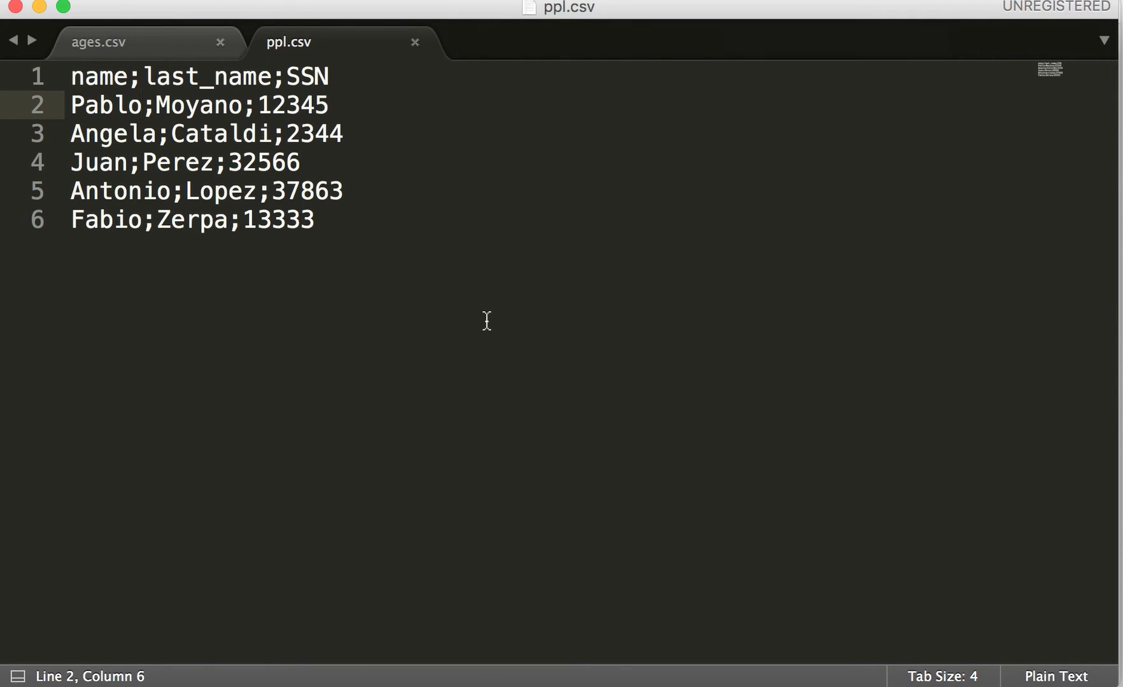
pyautogui.press('super+Tab')
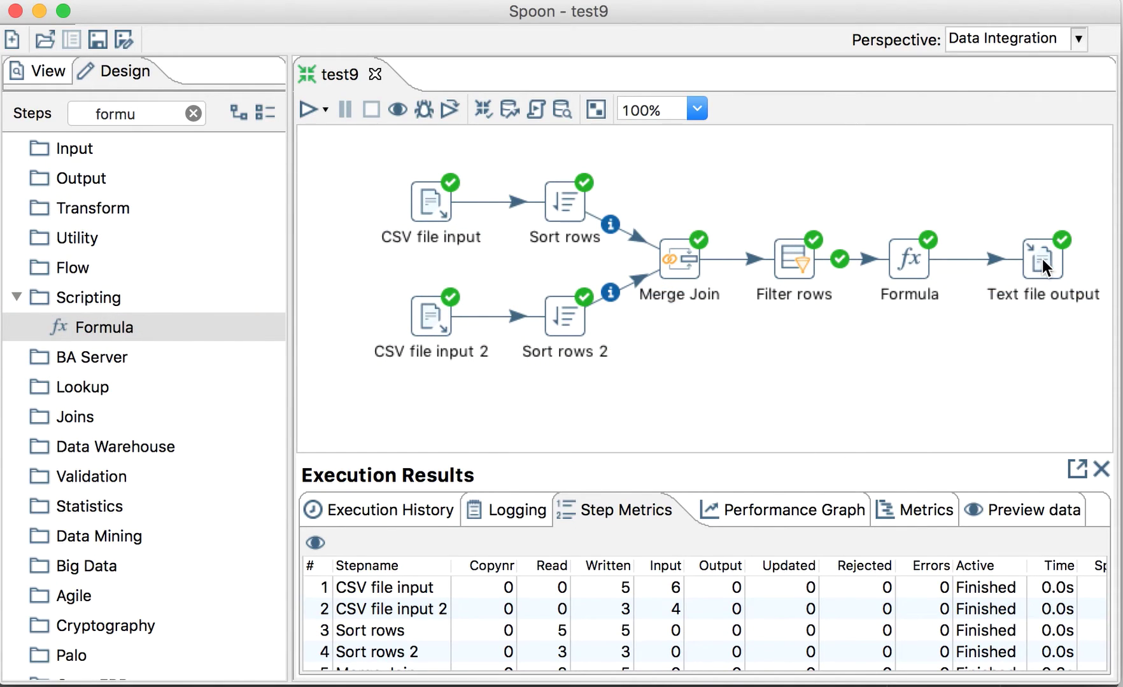
# Add year as a fourth Integer field in Text file output's Fields list.
pyautogui.doubleClick(1042, 259)
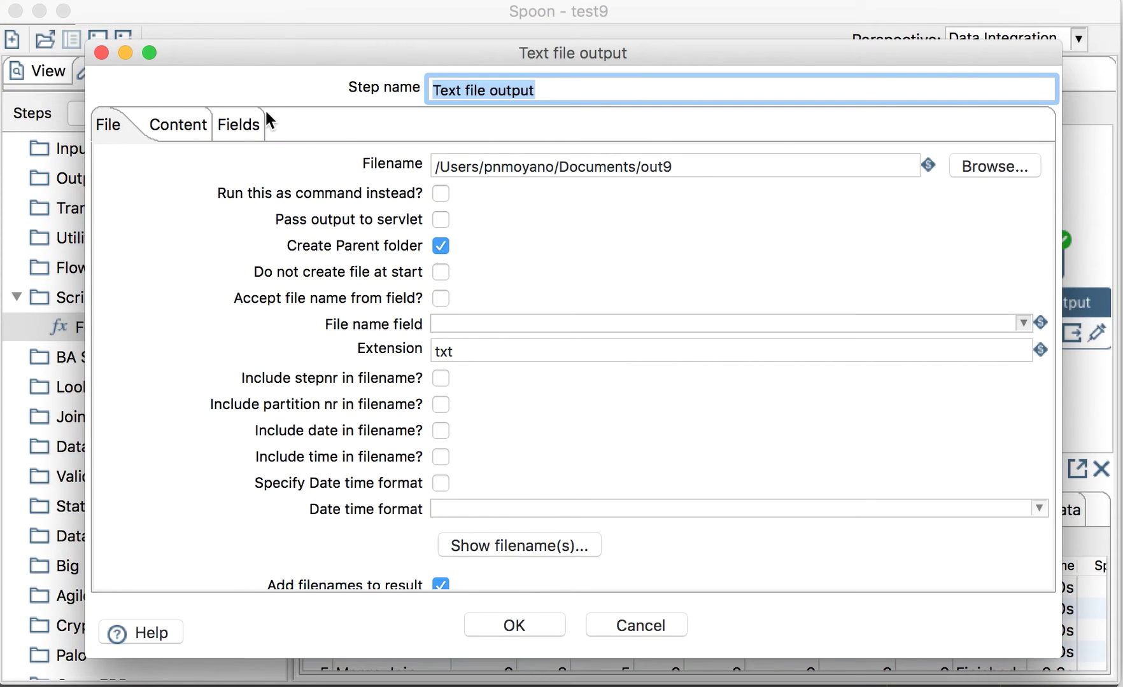
pyautogui.click(232, 128)
pyautogui.click(166, 247)
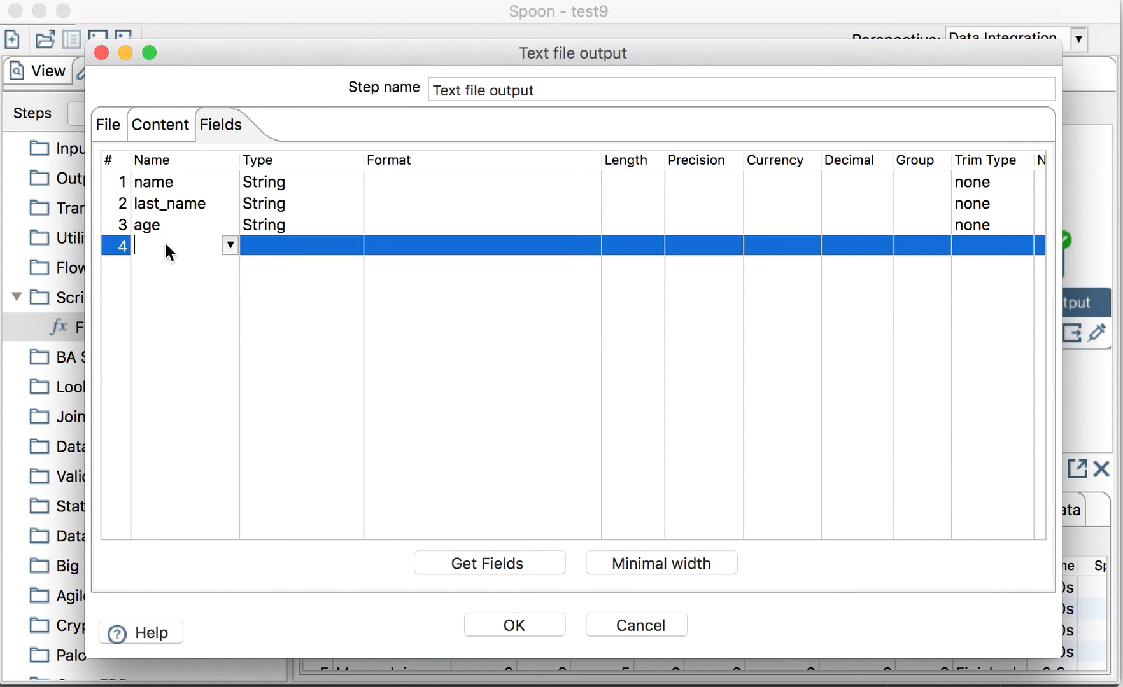
pyautogui.click(230, 246)
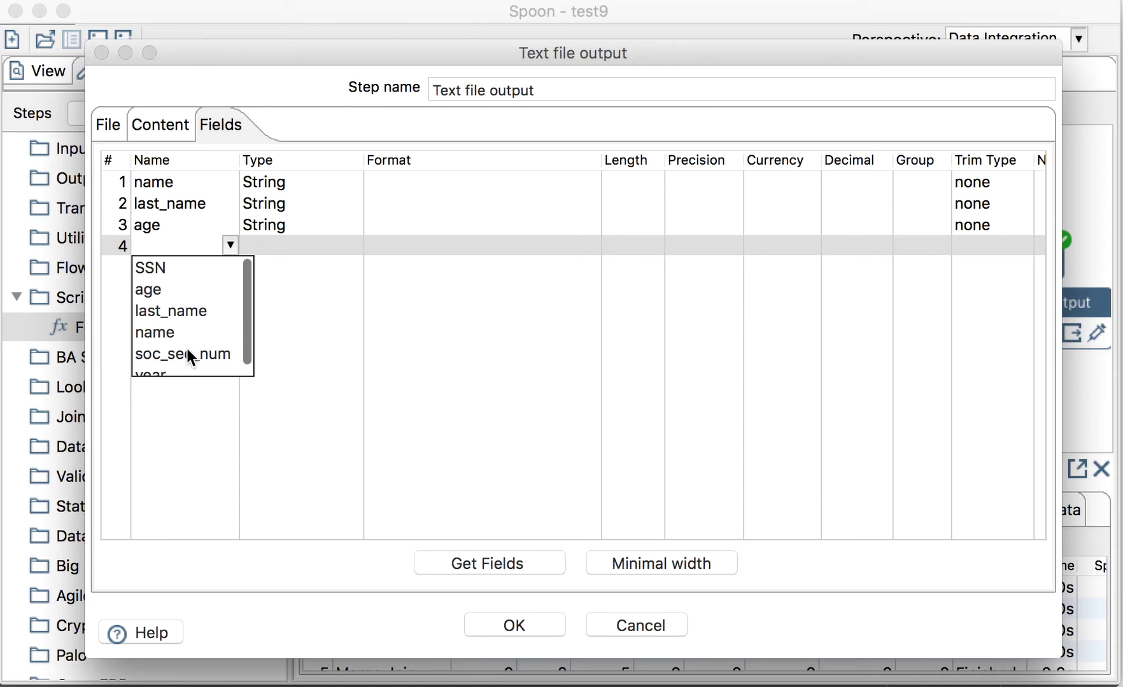
pyautogui.scroll(-1, 159, 360)
pyautogui.click(159, 365)
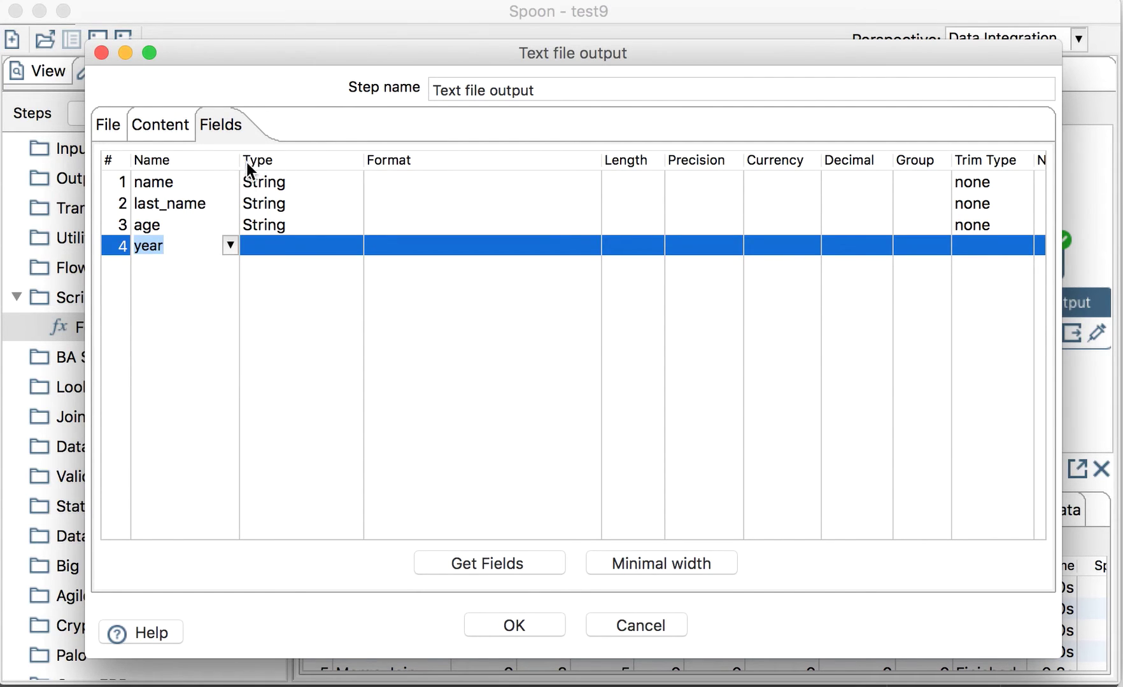
pyautogui.click(349, 245)
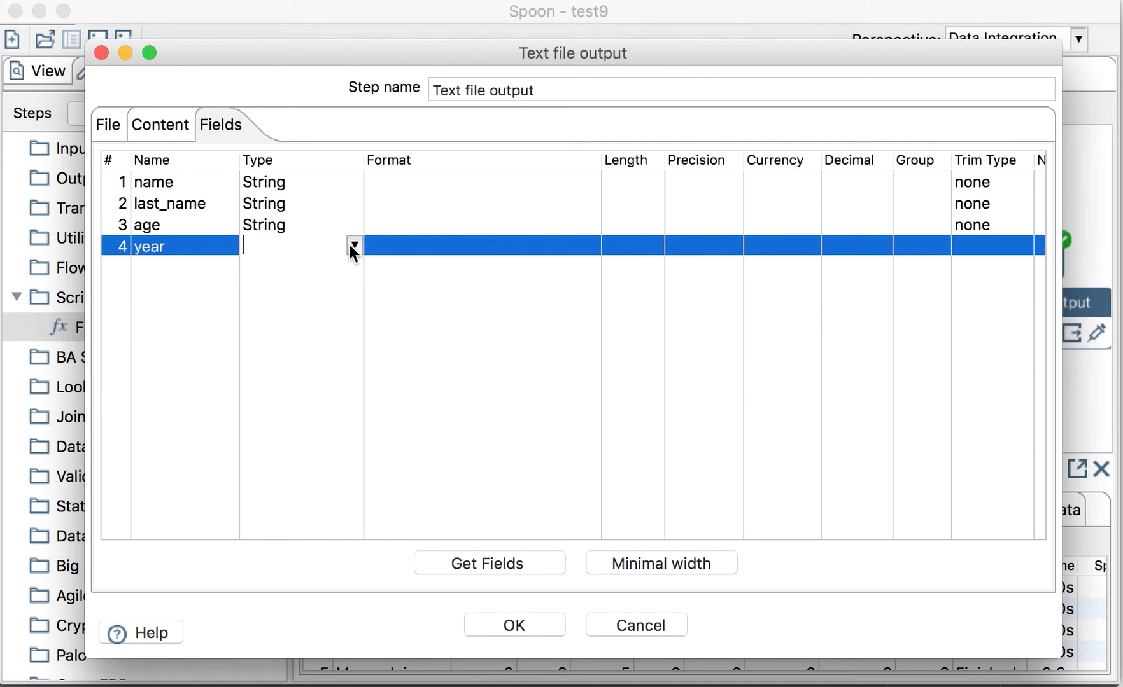
pyautogui.press('Down')
pyautogui.press('Down')
pyautogui.press('Down')
pyautogui.press('Down')
pyautogui.press('Down')
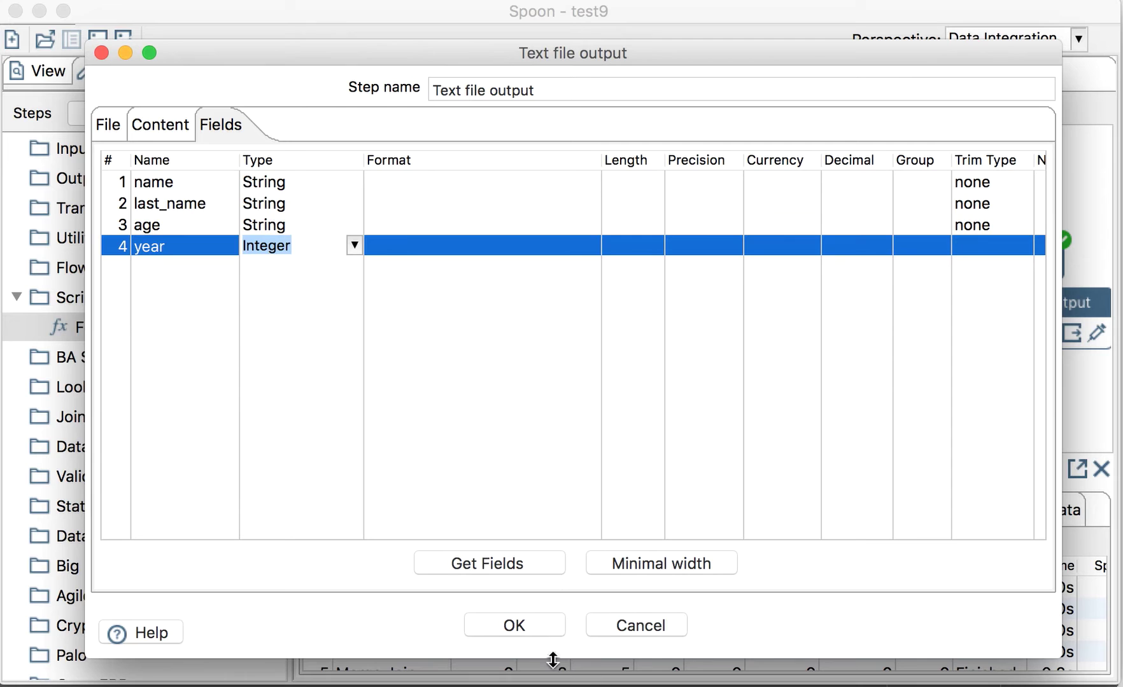
pyautogui.click(523, 627)
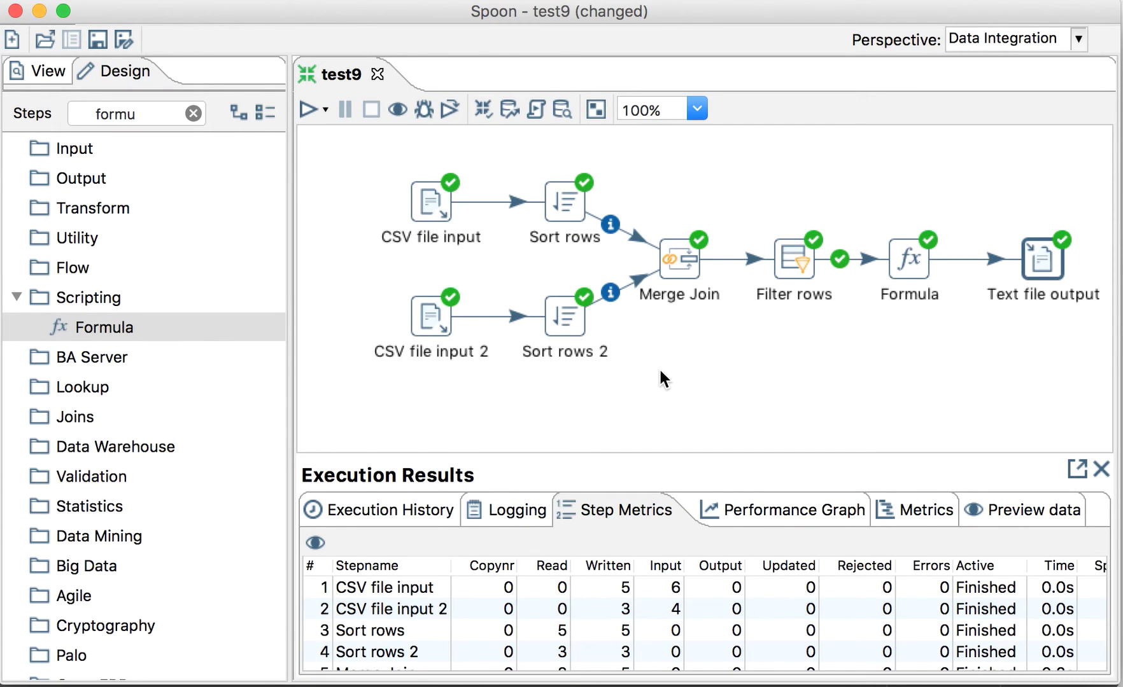
# Save with Ctrl+S, rerun the transformation, and switch to Sublime Text.
pyautogui.hotkey('ctrl', 's')
pyautogui.click(309, 102)
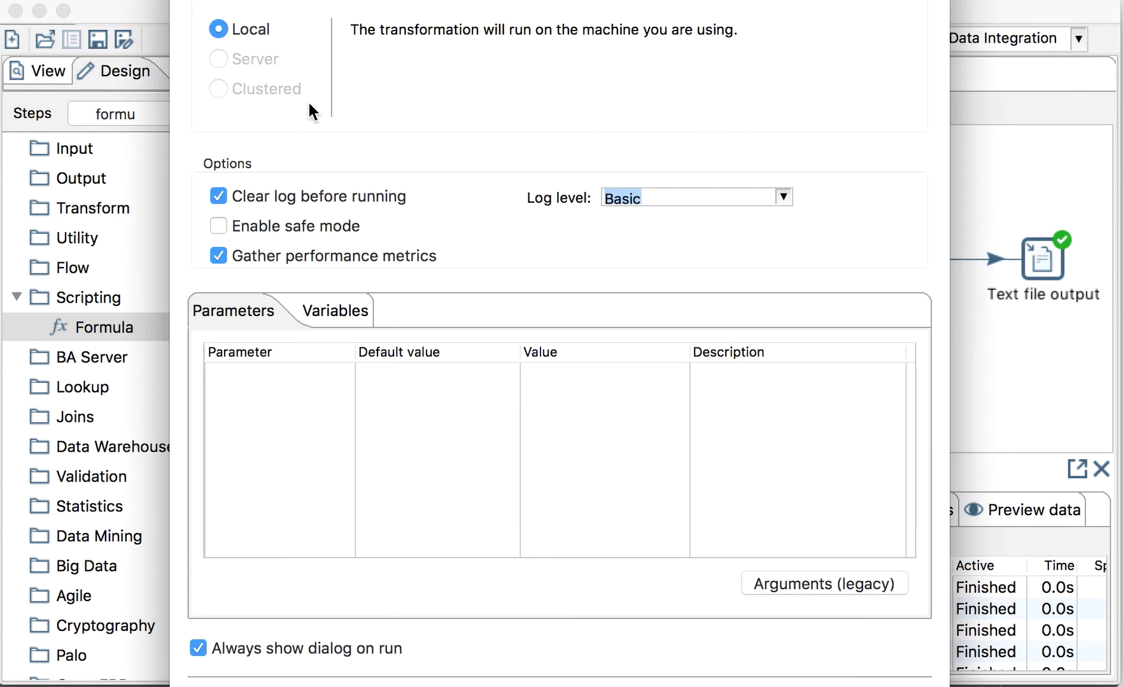
pyautogui.press('Return')
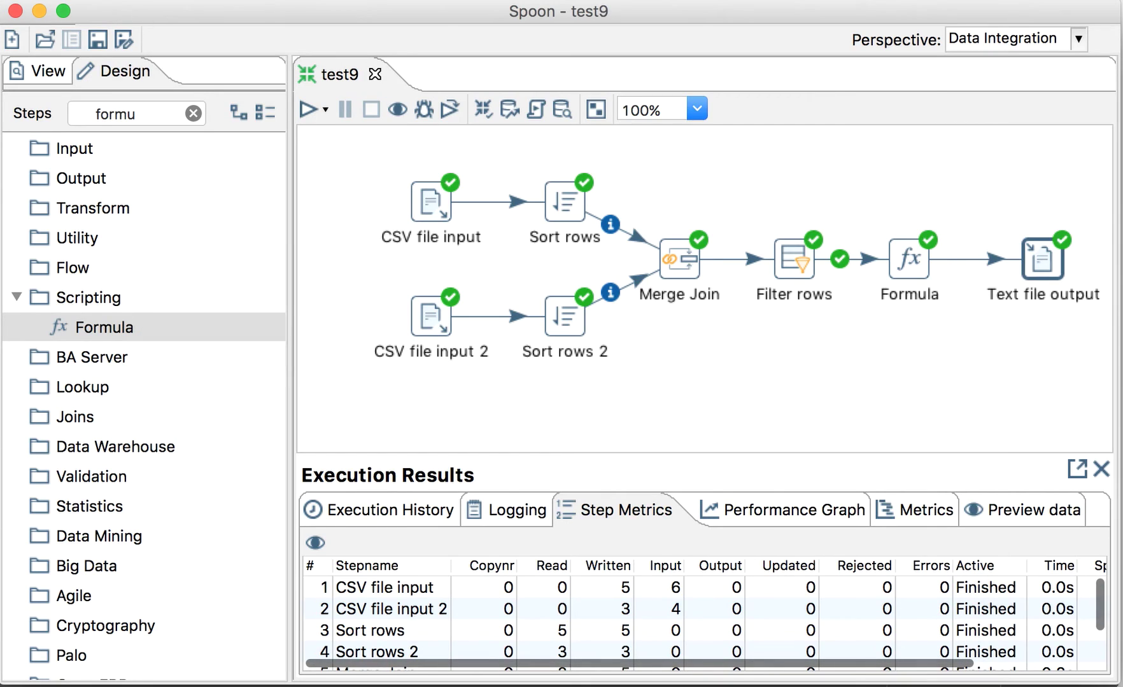
pyautogui.press('super+Tab')
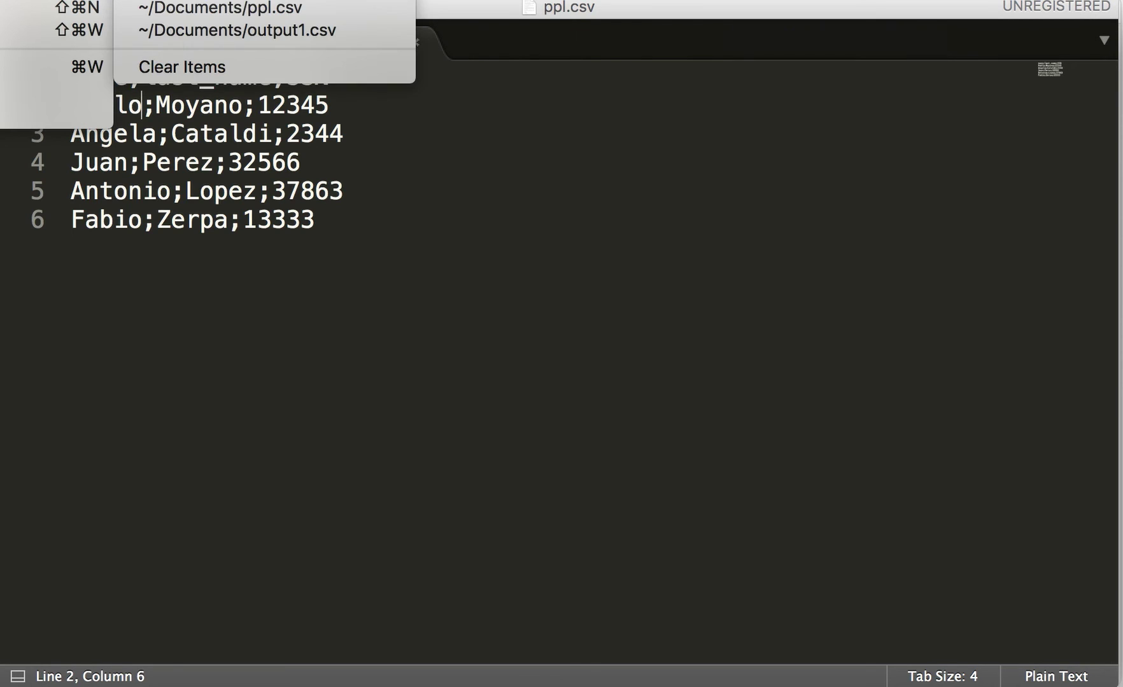
# Reopen out9.txt from recent files and highlight age 33 and year 1971.
pyautogui.click(219, 1)
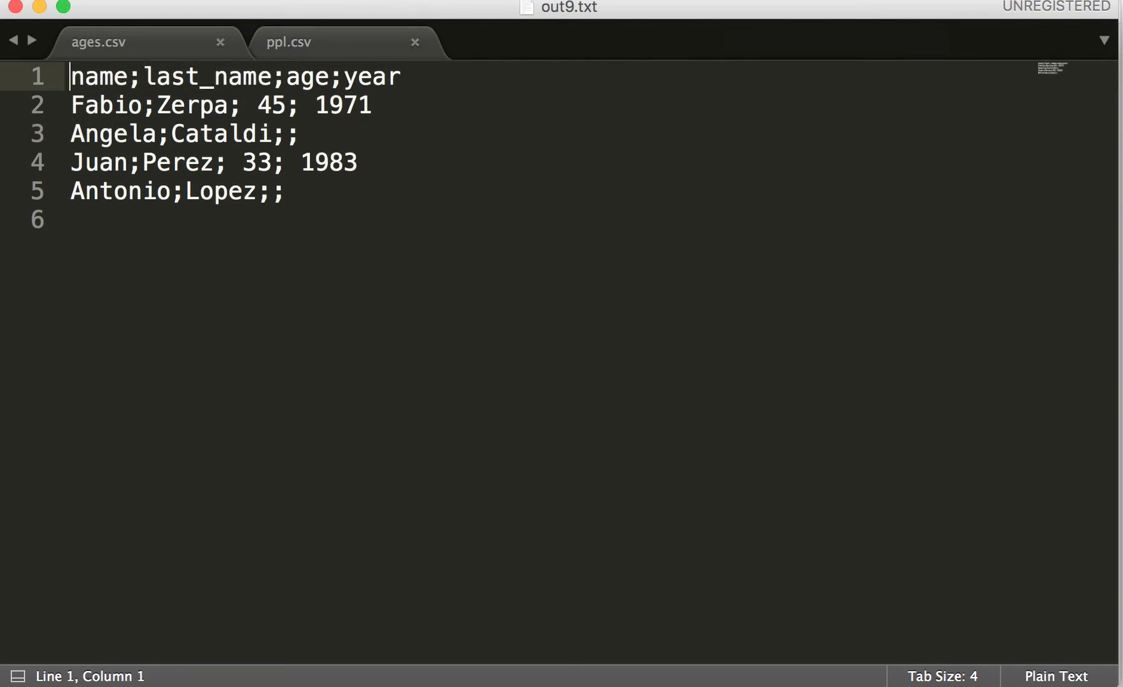
pyautogui.click(364, 76)
pyautogui.moveTo(245, 163); pyautogui.dragTo(270, 166)
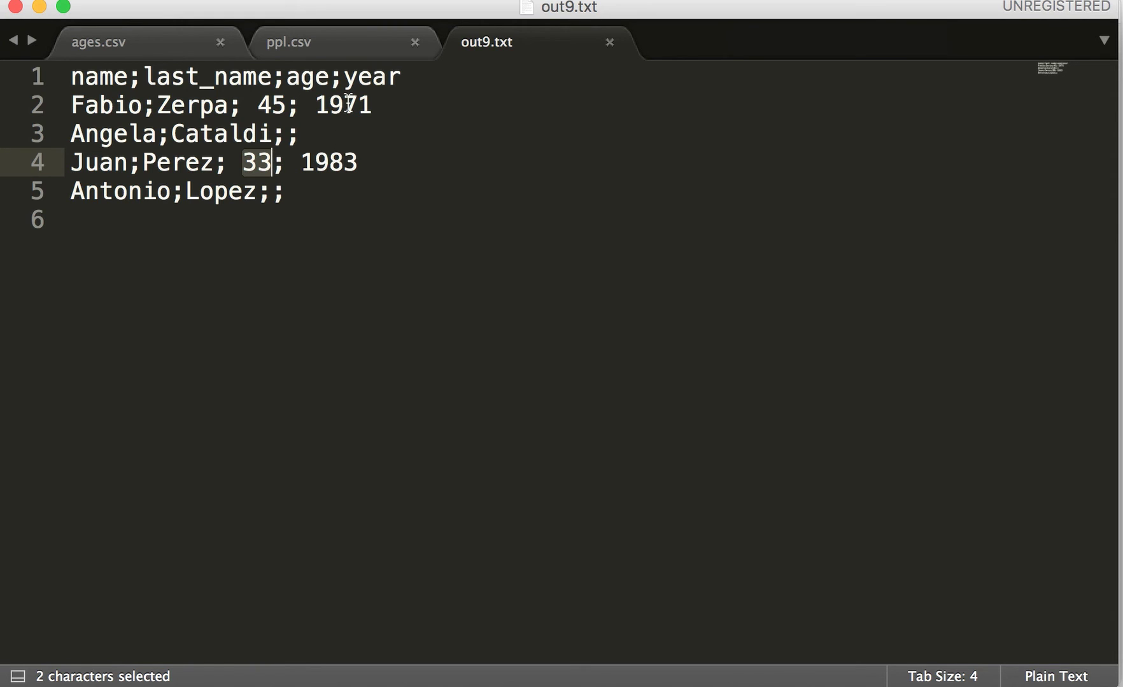
pyautogui.moveTo(315, 106); pyautogui.dragTo(387, 105)
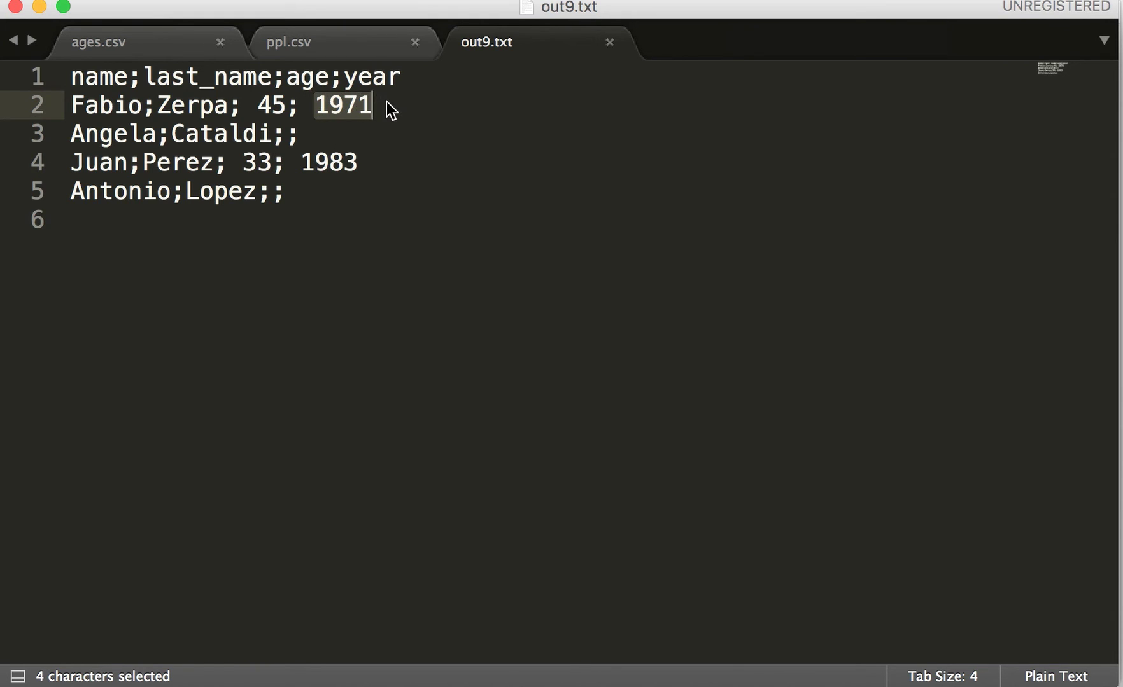